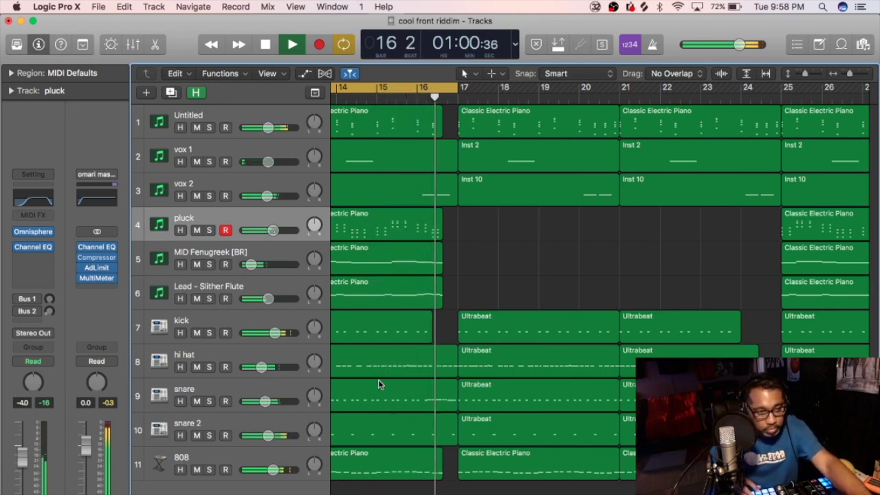
Step: Stop playback and return the playhead to the beginning of the project at bar 1
key(space)
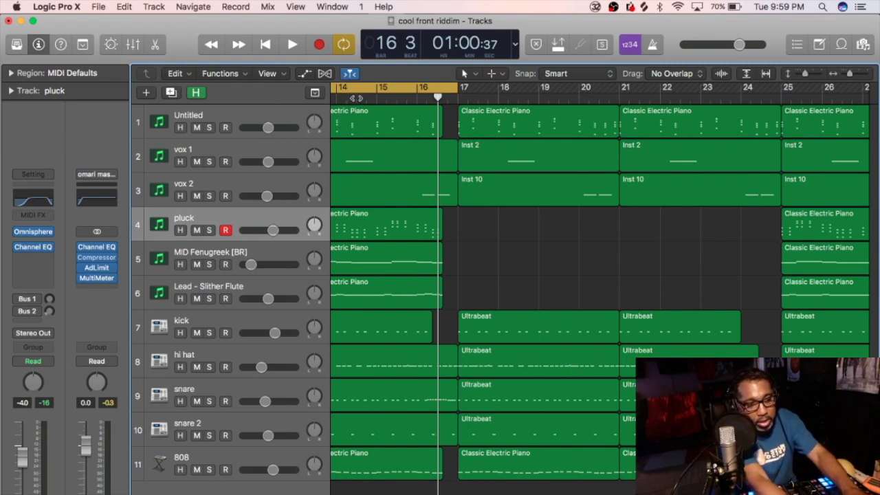
key(comma)
key(comma)
key(comma)
key(comma)
key(comma)
key(comma)
key(comma)
key(comma)
key(comma)
key(comma)
key(comma)
key(comma)
key(comma)
key(comma)
key(comma)
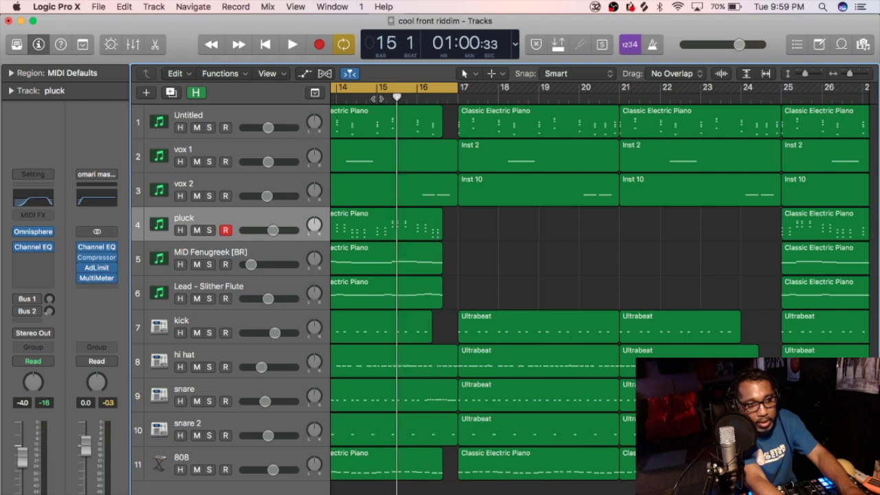
key(Return)
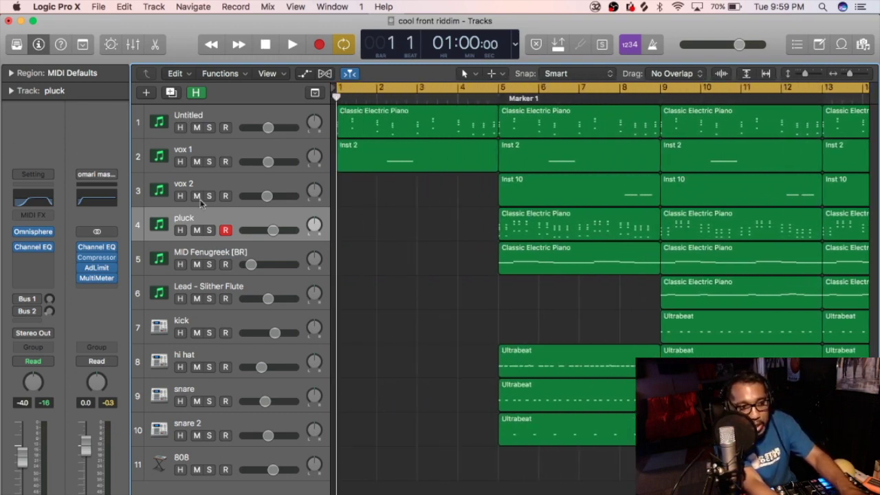
Step: Replace the existing cycle area with a four-bar cycle range from bar 9 to bar 13
click(522, 88)
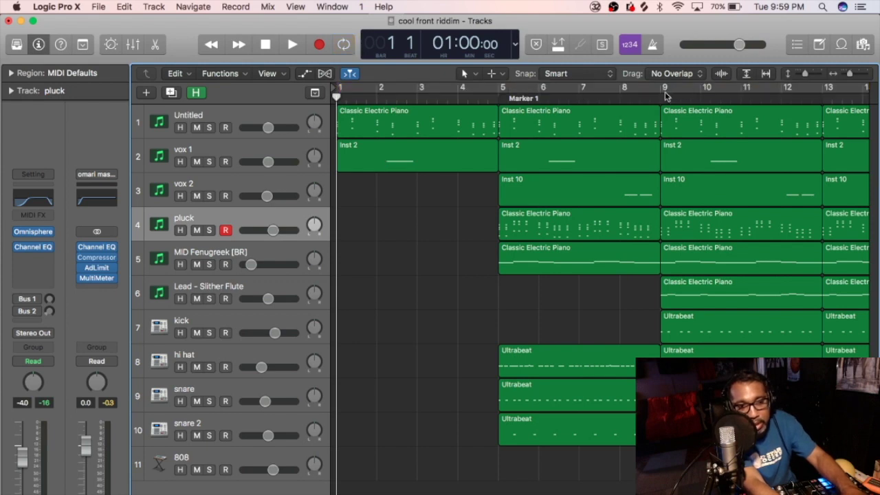
drag(661, 95, 813, 130)
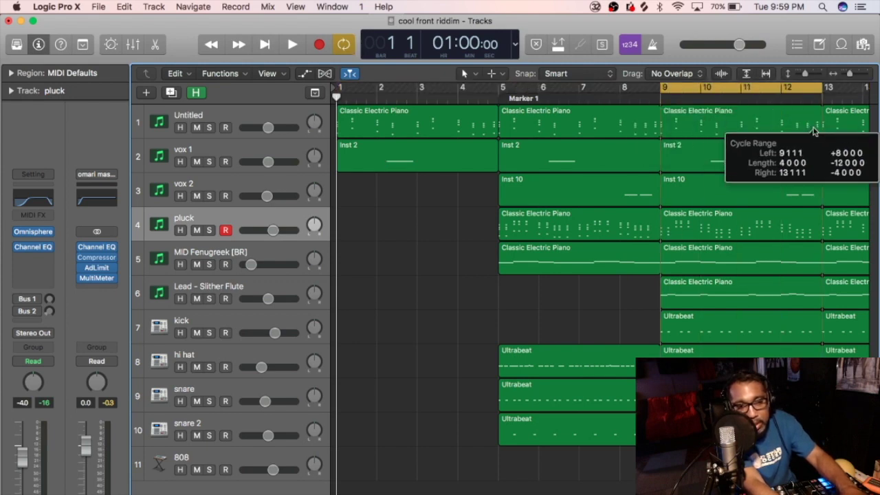
drag(814, 131, 791, 137)
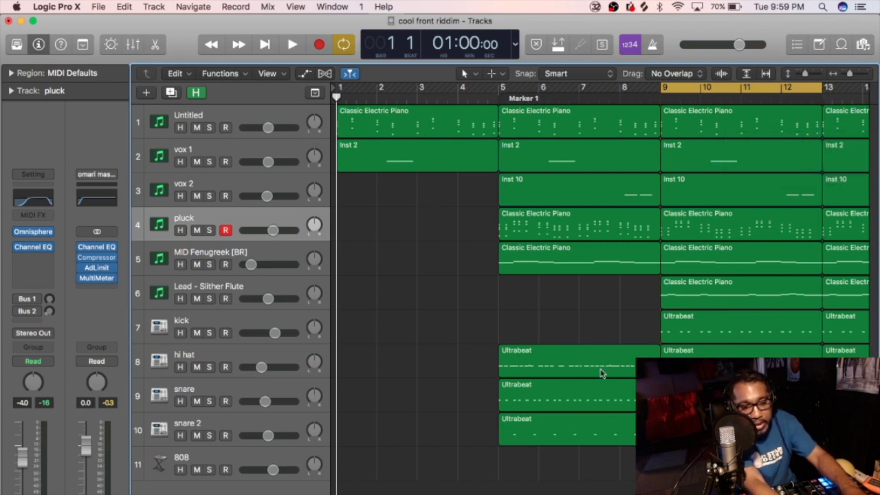
Step: Solo the Untitled track and audition the cycle with its Nexus instrument open, closing the plug-in when done
click(250, 121)
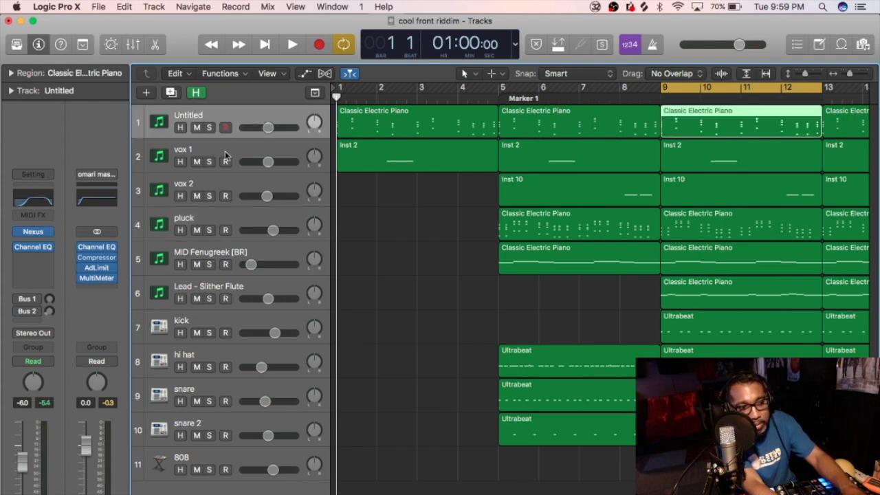
click(209, 128)
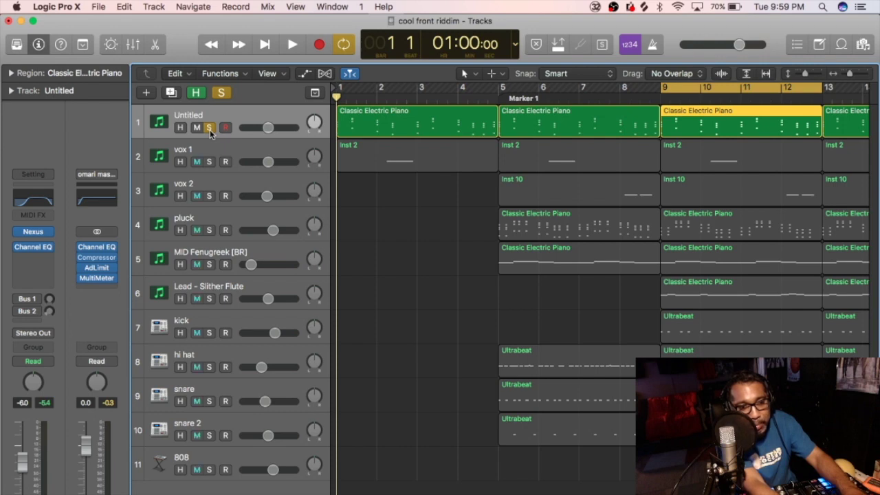
click(32, 231)
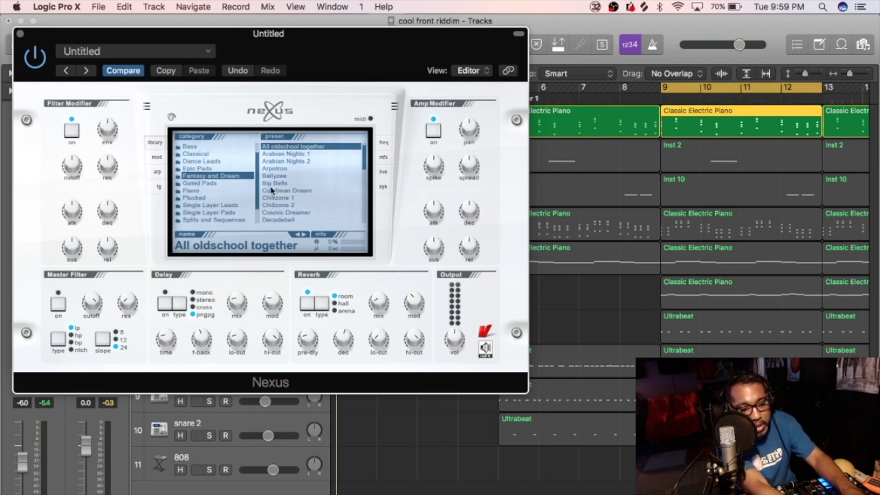
key(space)
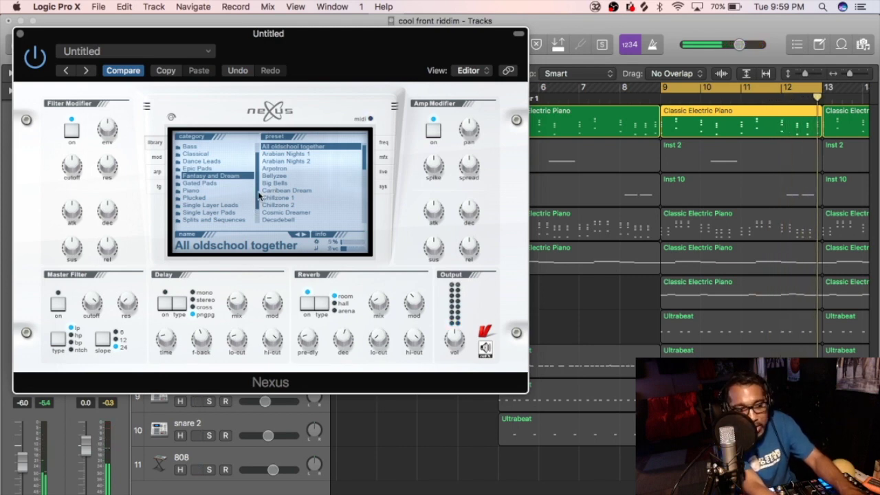
click(21, 34)
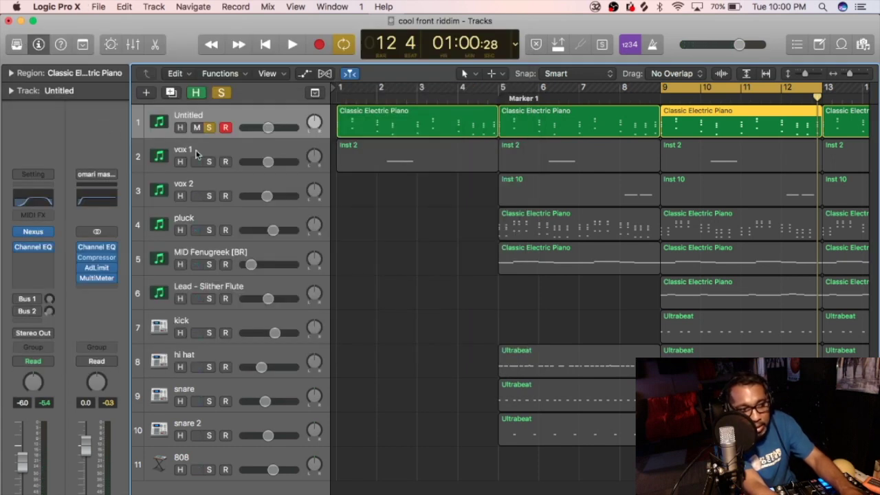
Step: Add the vox 1 track to the solo and audition the cycle with its Arcade instrument open, closing the plug-in when done
click(218, 157)
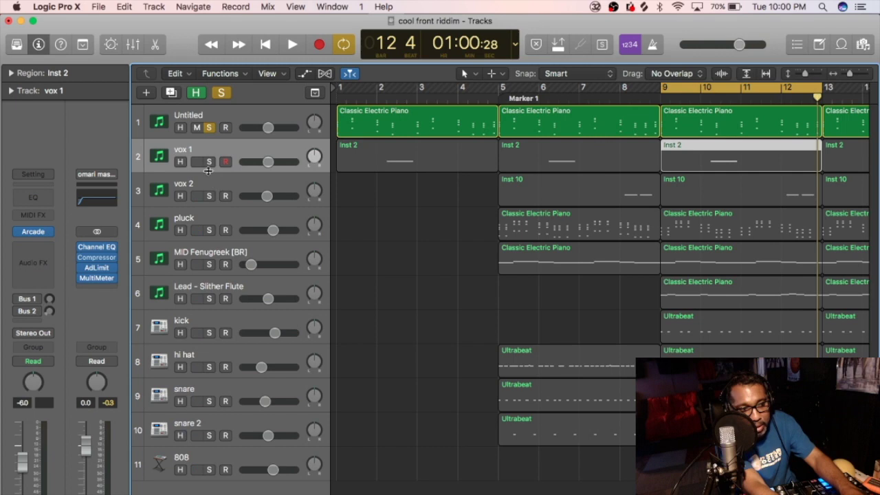
click(209, 163)
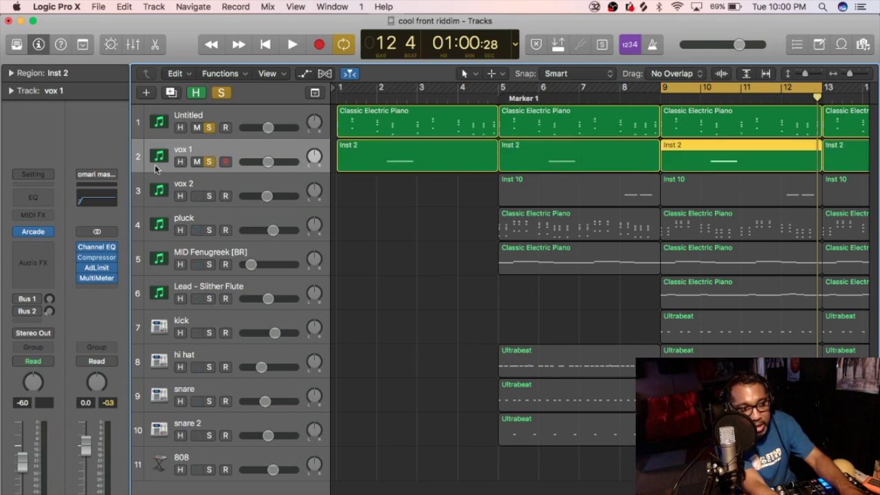
click(35, 233)
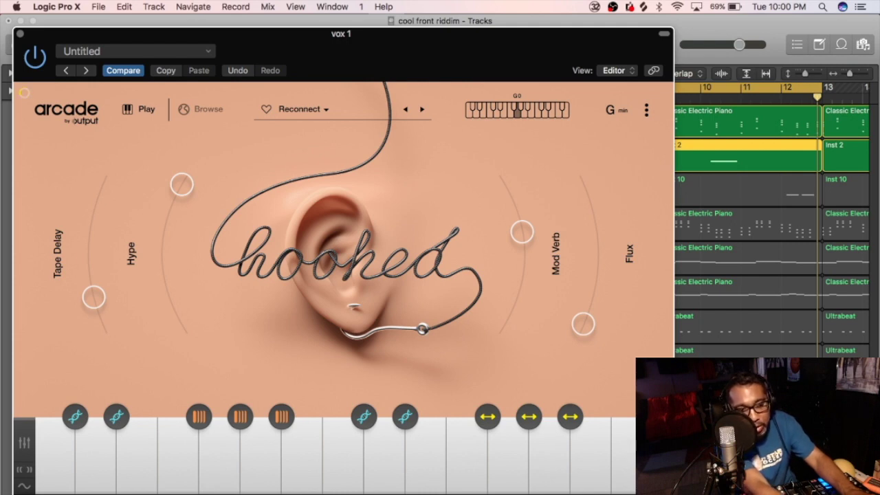
key(space)
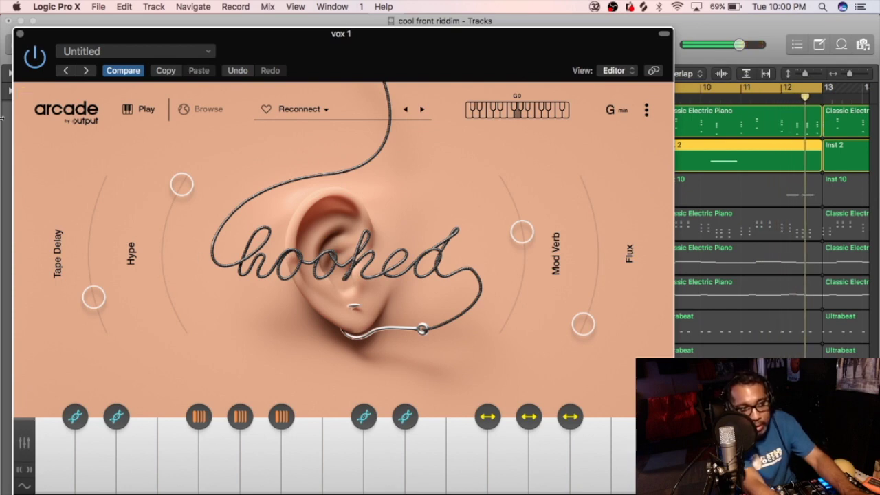
click(20, 33)
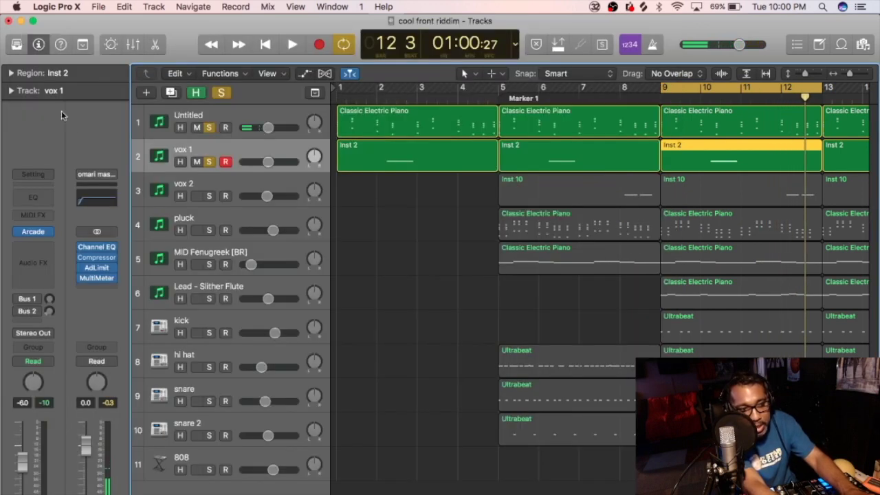
Step: Add the vox 2 track to the solo and audition the cycle with its Arcade instrument open, closing the plug-in when done
click(198, 185)
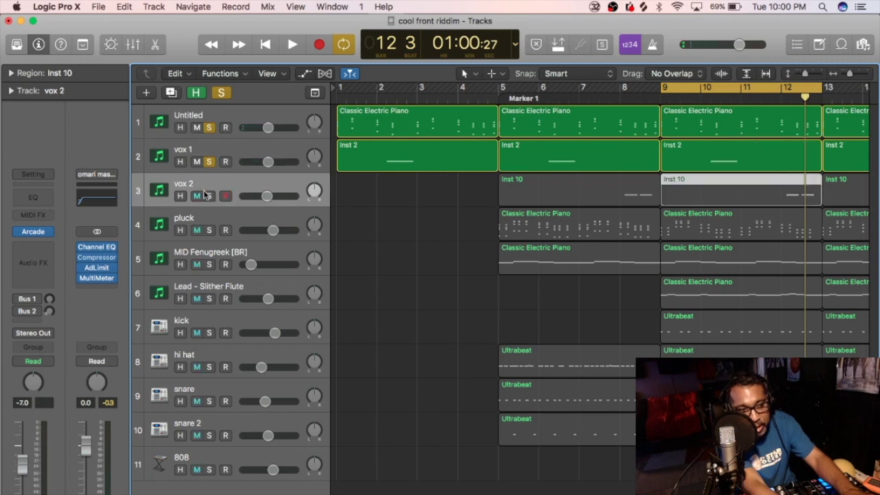
click(209, 196)
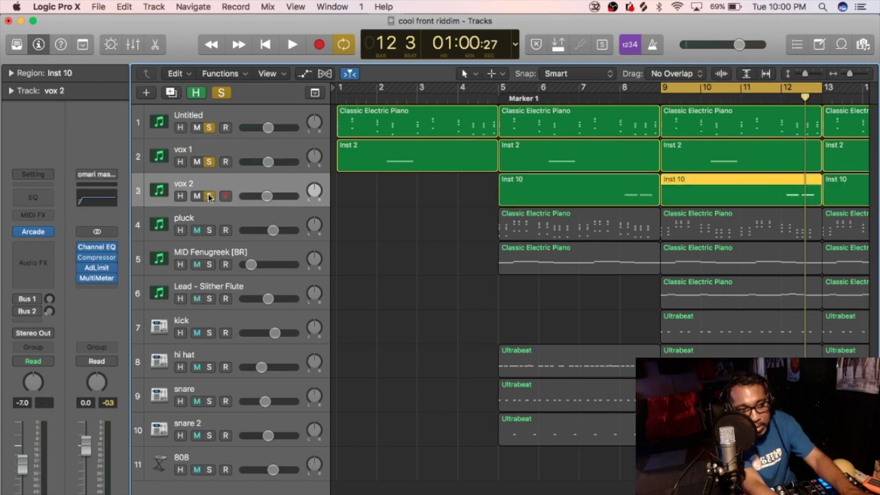
click(37, 233)
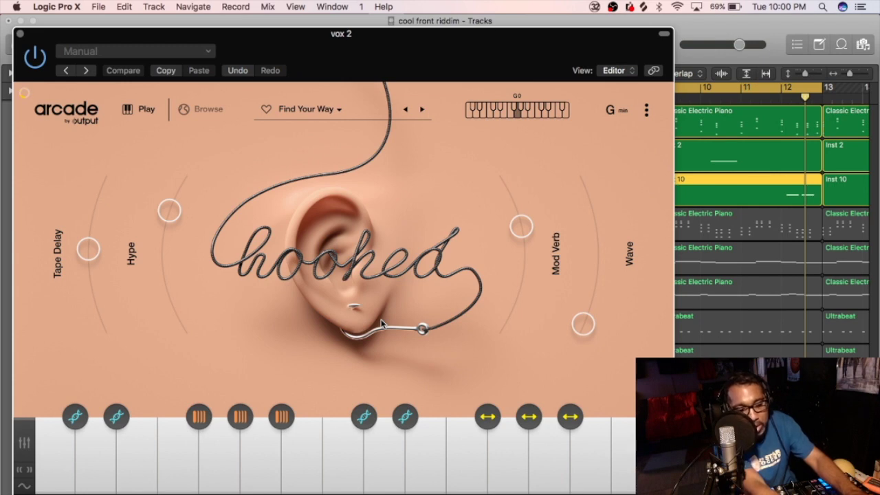
key(space)
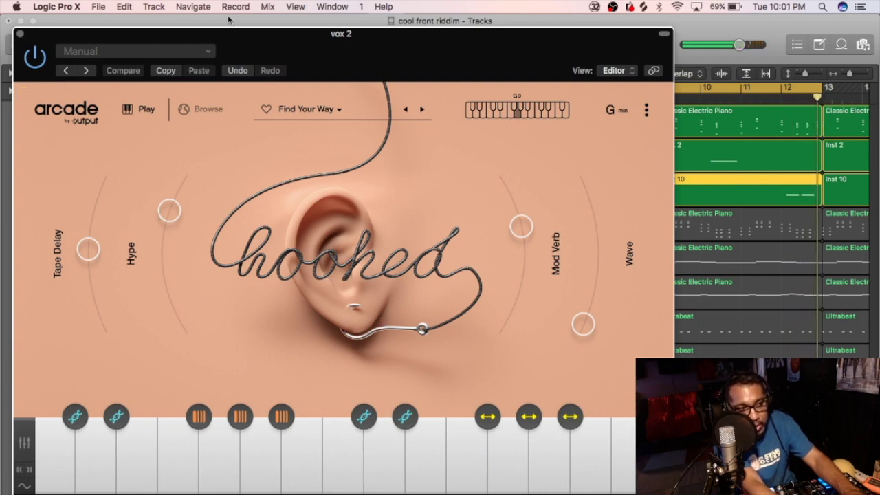
click(21, 35)
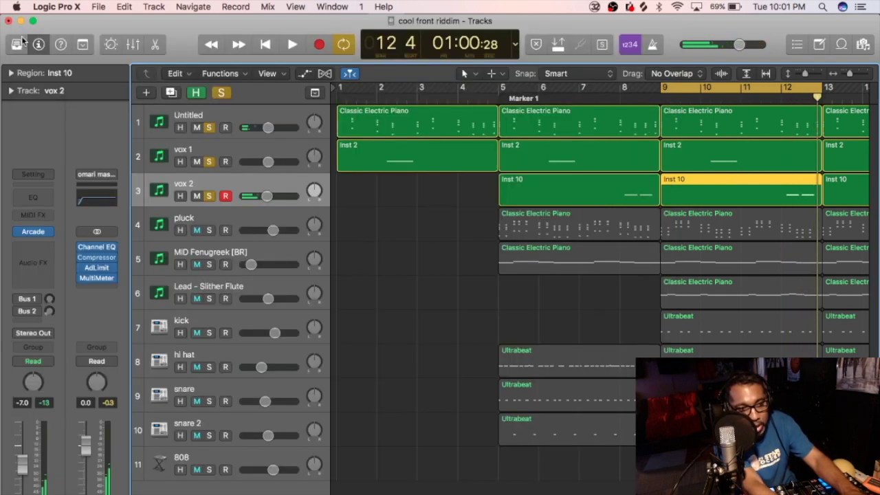
Step: Add the pluck track to the solo and audition the cycle while viewing its Omnisphere patch, closing the plug-in and stopping playback when done
click(199, 220)
click(209, 230)
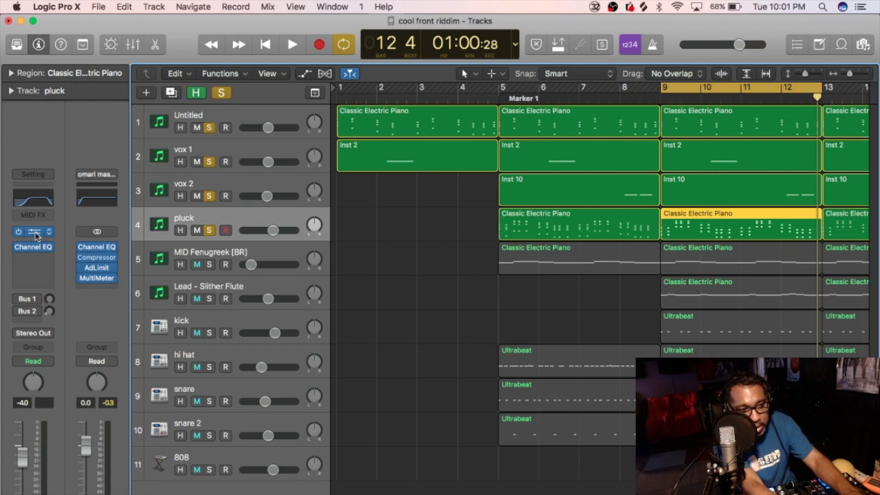
click(35, 232)
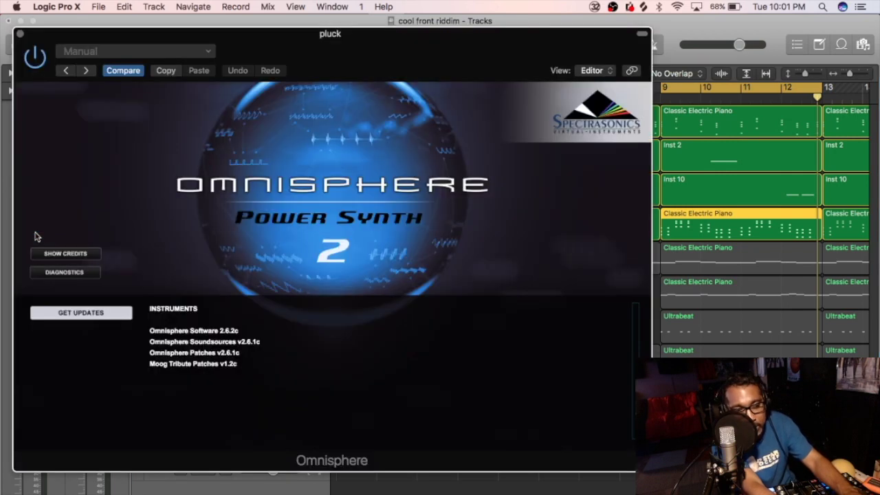
click(187, 354)
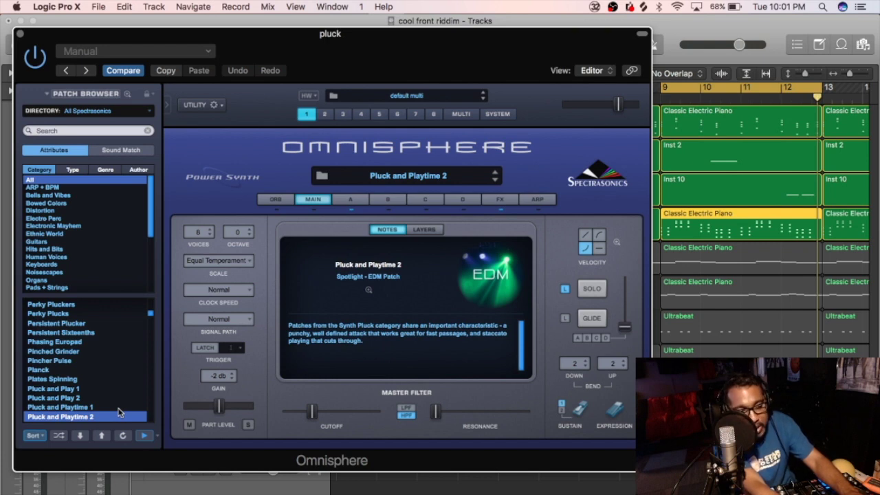
key(space)
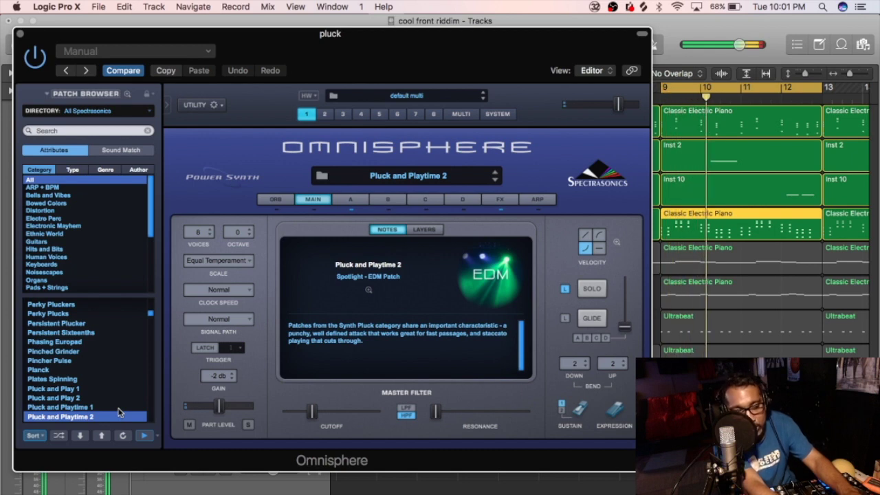
click(20, 33)
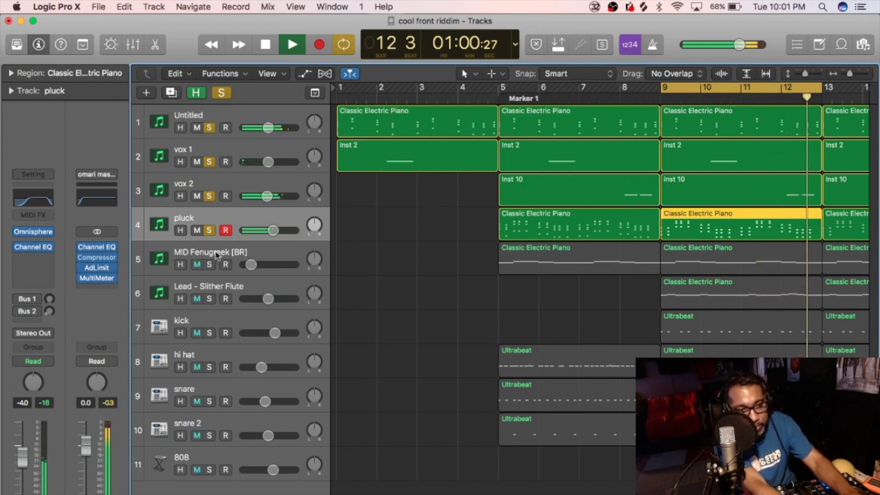
key(space)
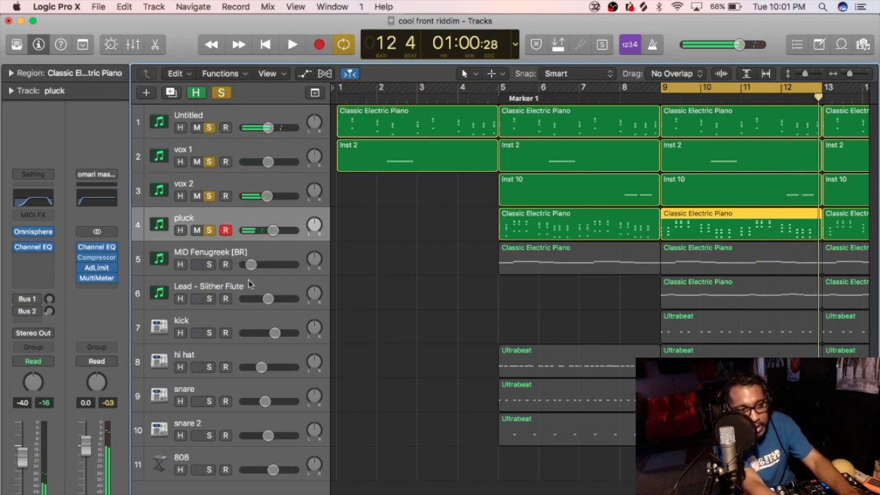
Step: Add the MID Fenugreek [BR] track to the solo, view its Serum instrument, and audition the cycle with the other soloed tracks
click(209, 265)
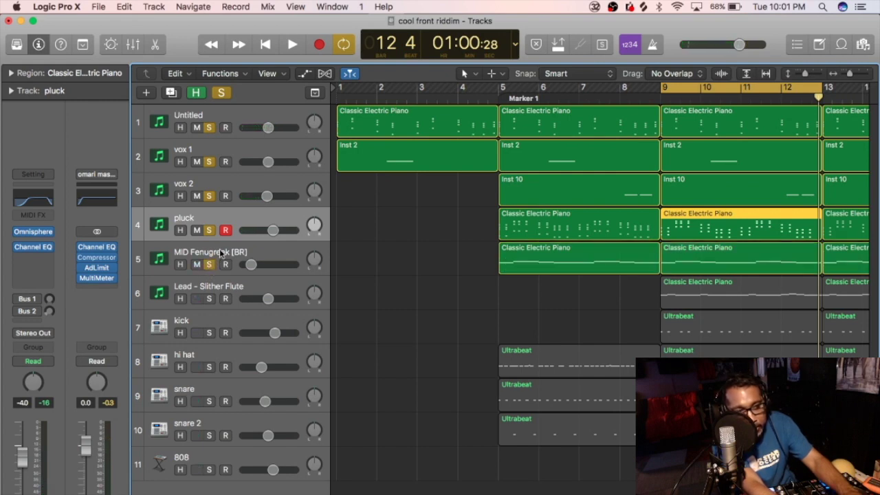
click(220, 256)
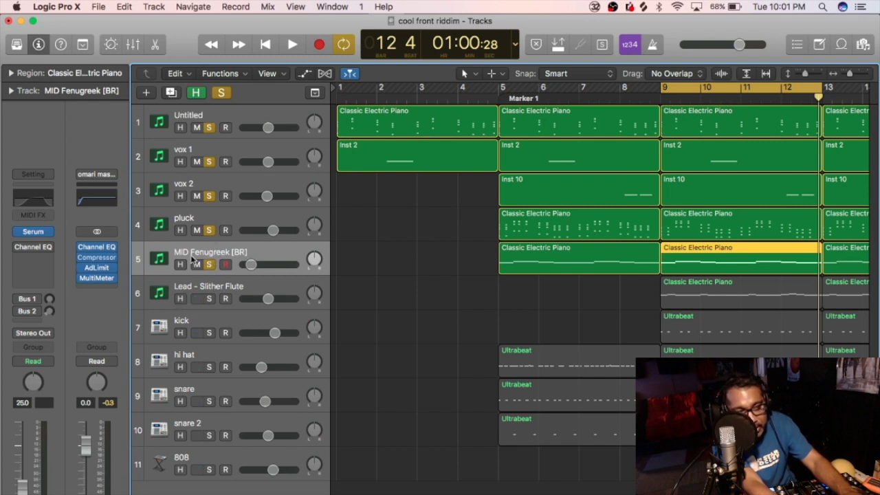
mouse_move(41, 231)
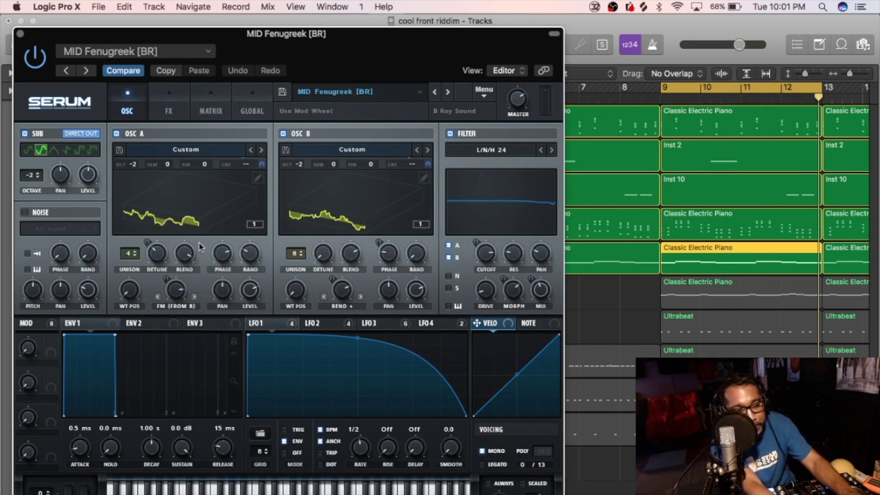
click(20, 33)
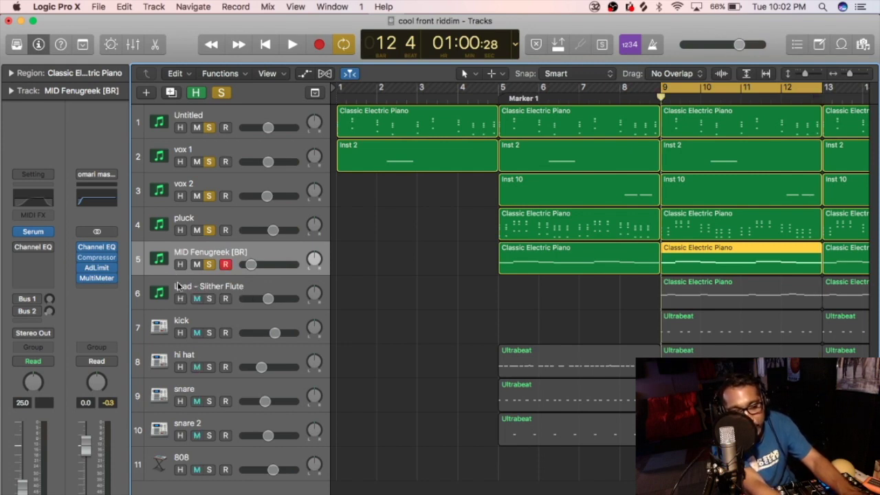
key(space)
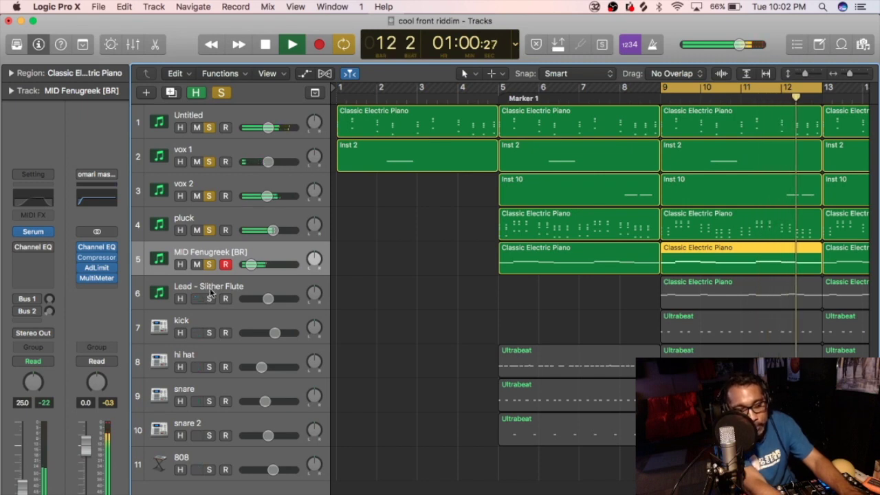
key(space)
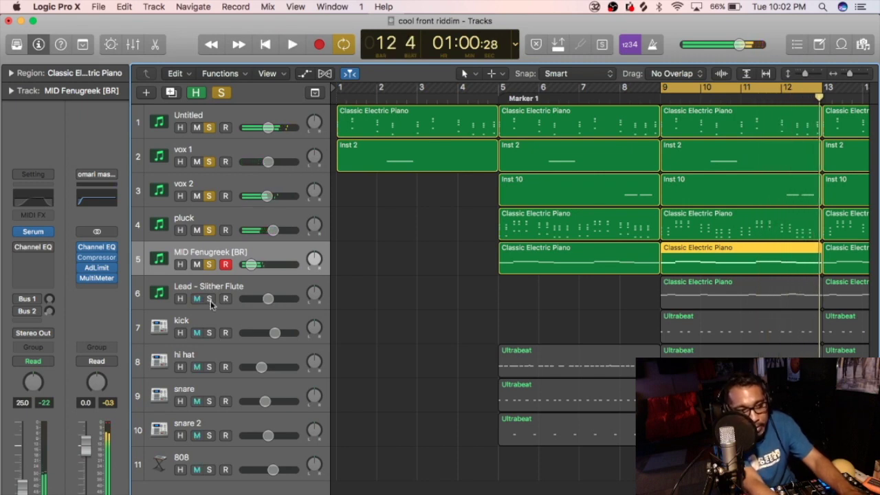
Step: Add the Lead - Slither Flute track to the solo and audition the cycle with its ElectraX instrument open, closing the plug-in when done
click(211, 282)
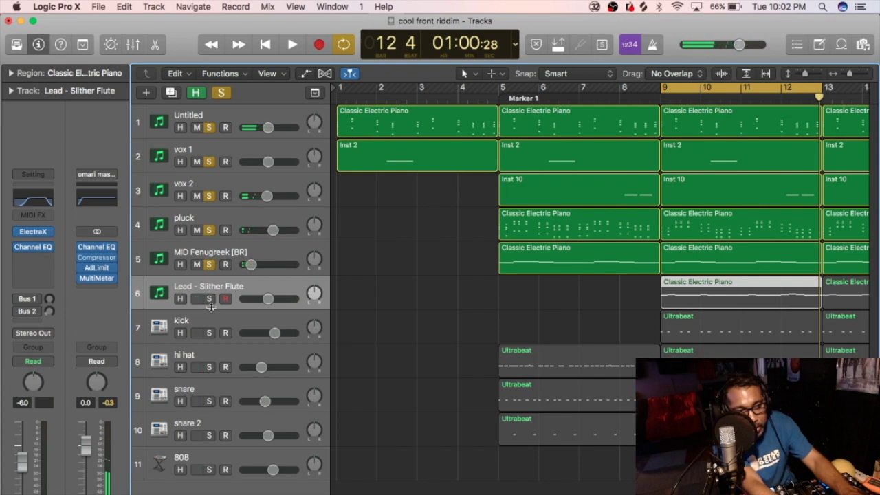
click(210, 301)
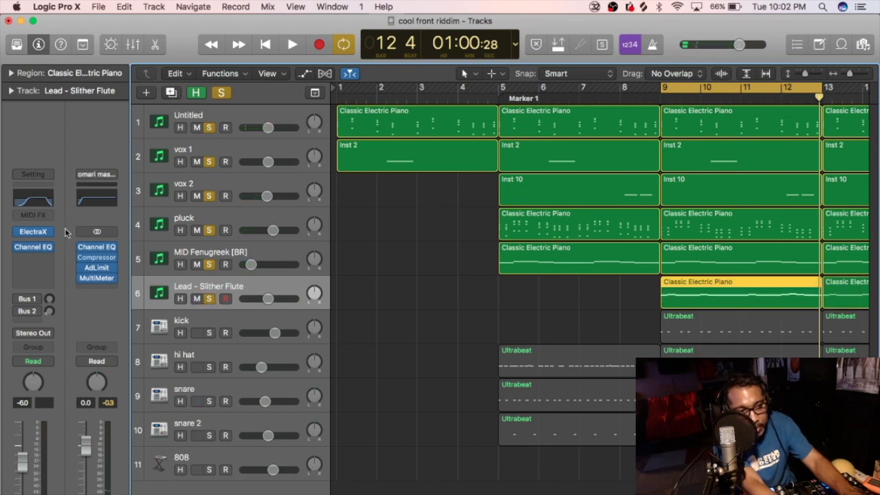
click(34, 232)
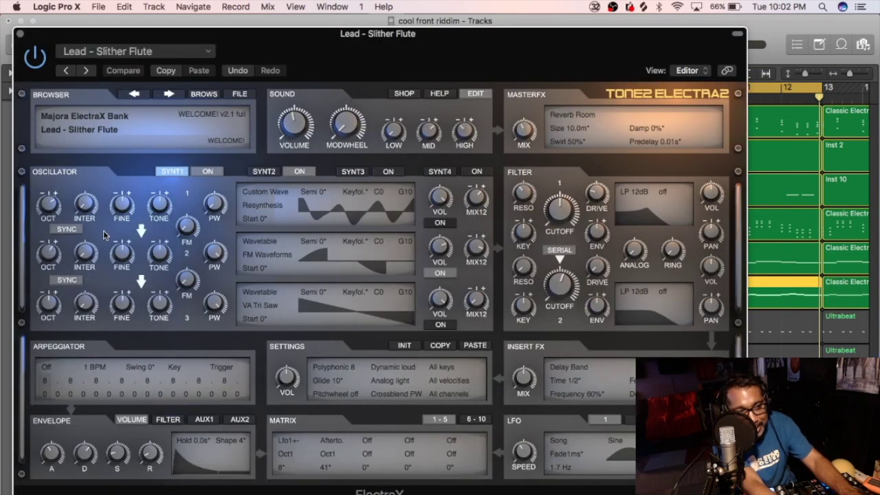
mouse_move(159, 201)
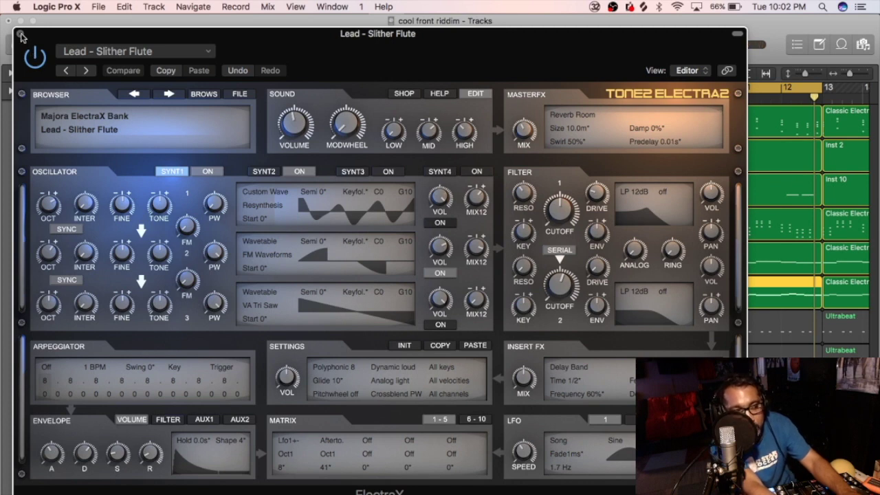
click(20, 34)
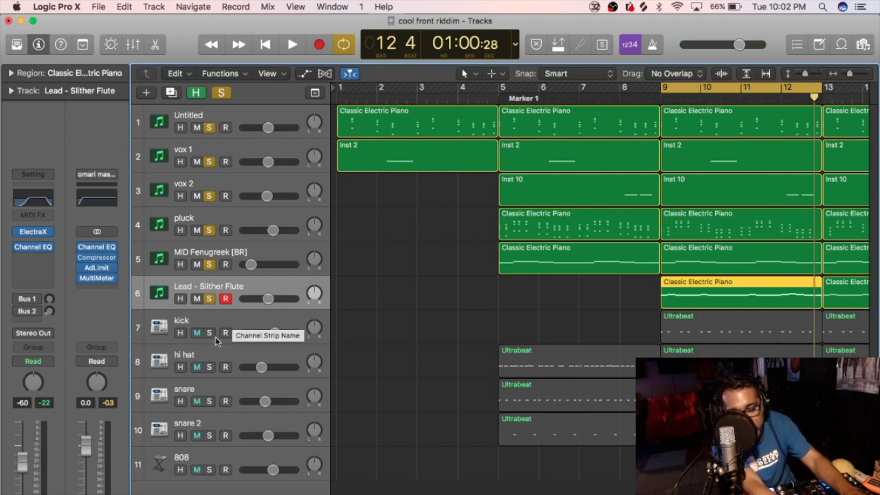
Step: Add the kick track to the solo, select it, and audition the cycle with the other soloed tracks, stopping playback when done
click(209, 333)
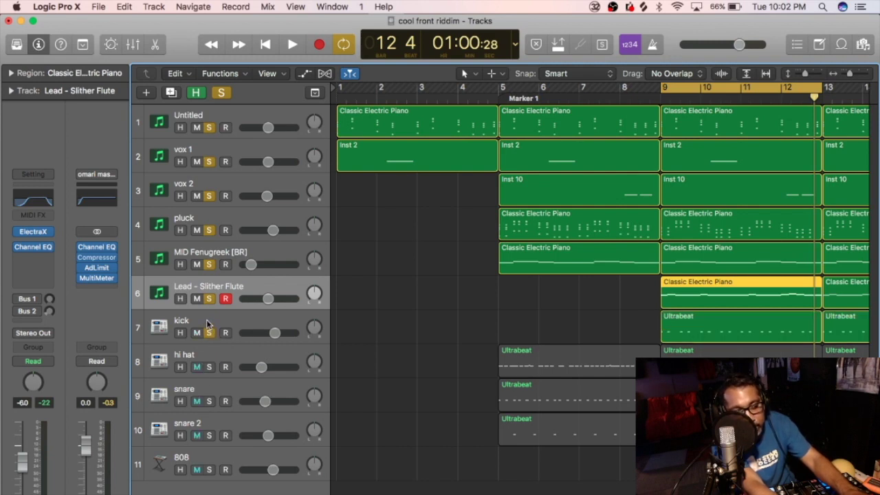
click(207, 327)
key(space)
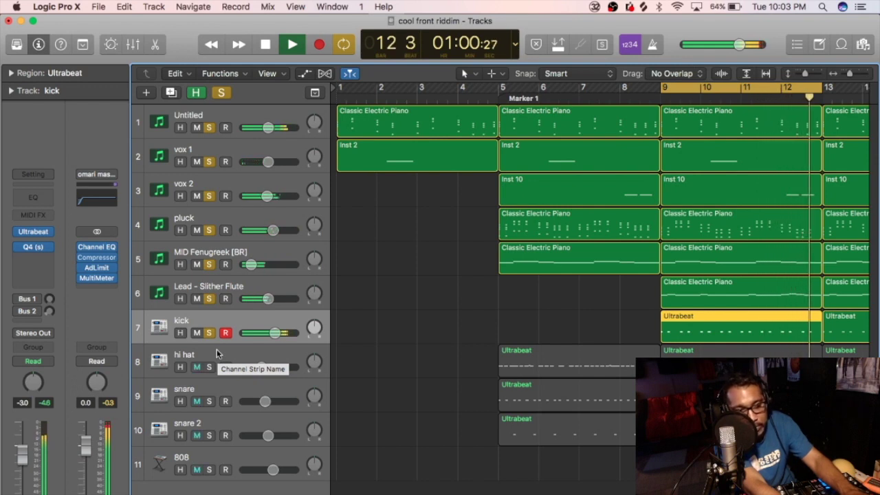
key(space)
Step: Add the hi hat track to the solo, select it, and audition it within the cycle, stopping playback when done
click(212, 368)
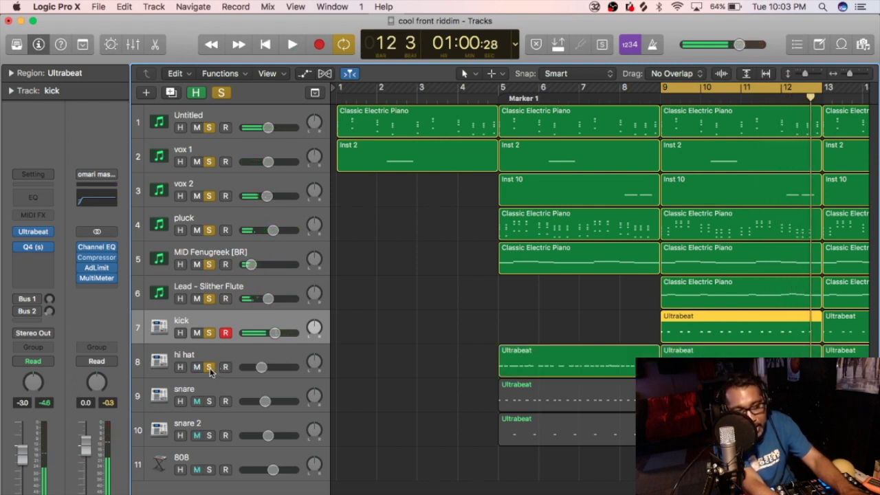
click(210, 353)
key(space)
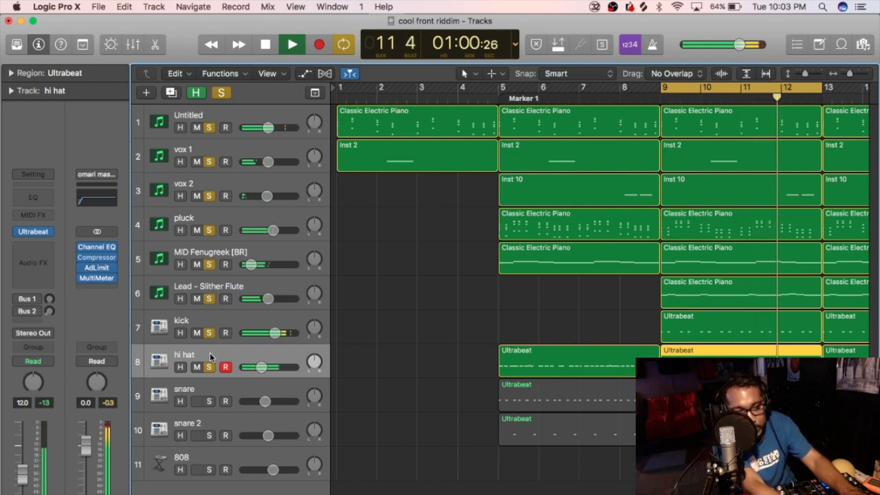
key(space)
Step: Add the first snare track to the solo and audition it over the cycle, stopping playback when done
click(210, 401)
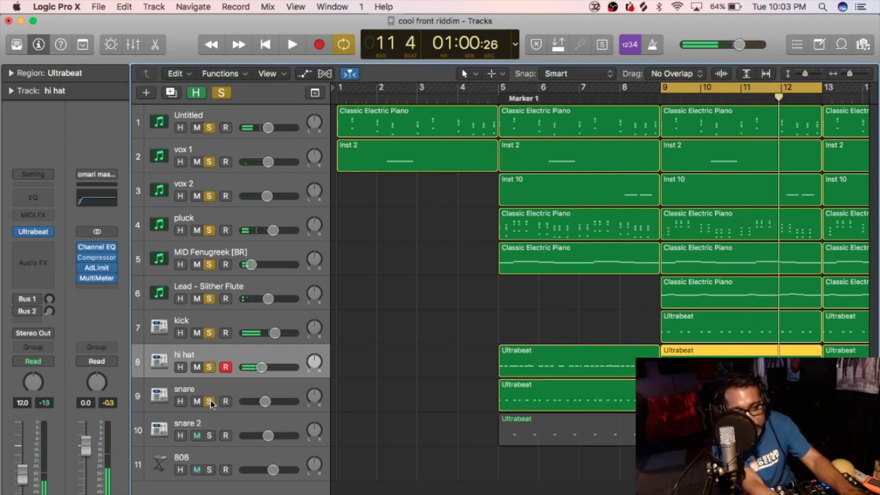
key(space)
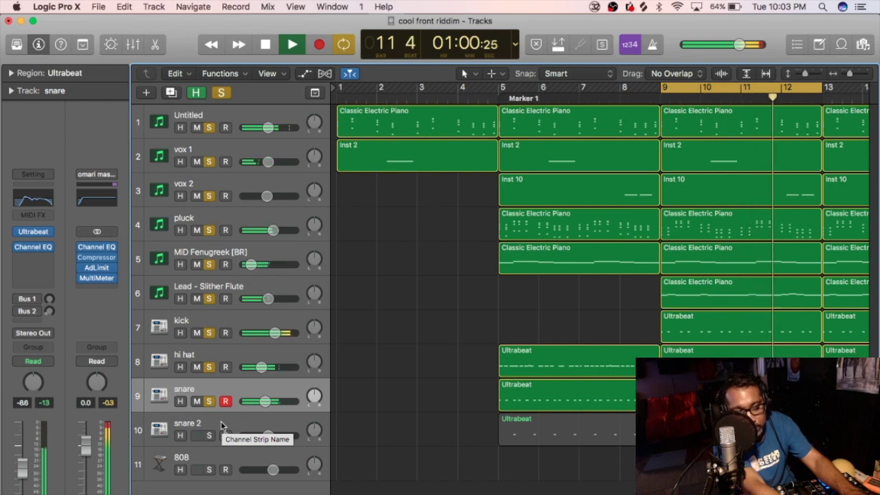
key(space)
Step: Add the snare 2 track to the solo, select it, and play the cycle to hear it in the mix, stopping playback when done
click(210, 436)
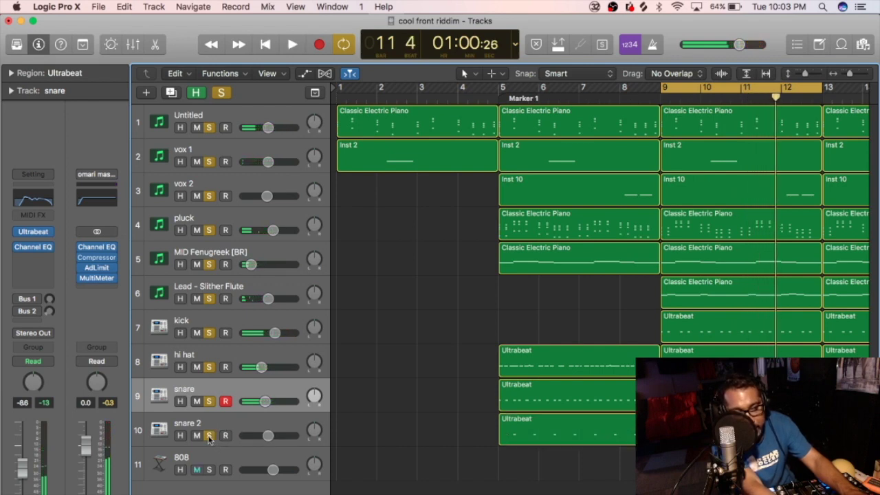
click(217, 418)
key(space)
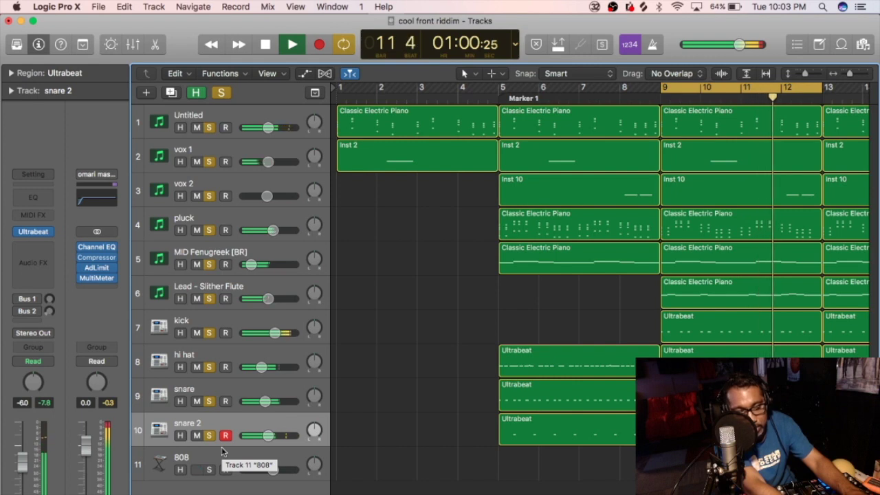
key(space)
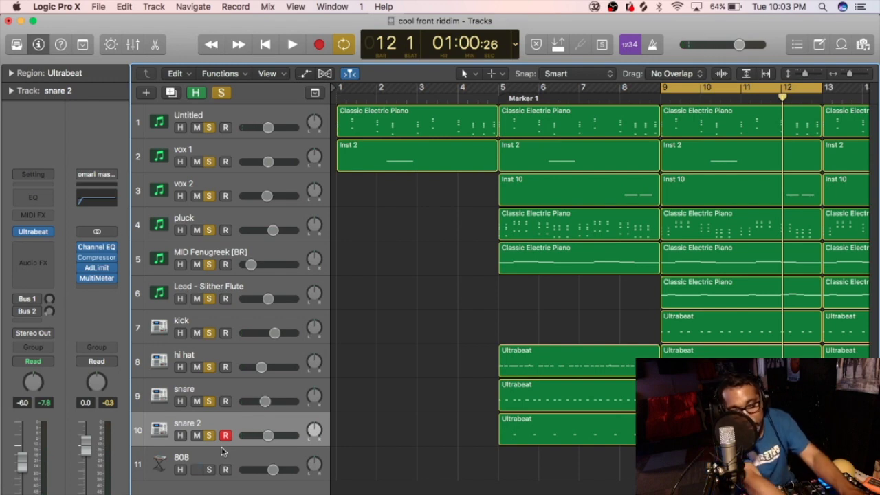
Step: Add the 808 track to the solo, select it to show its channel strip, and start playback of the cycle with all layers
click(209, 469)
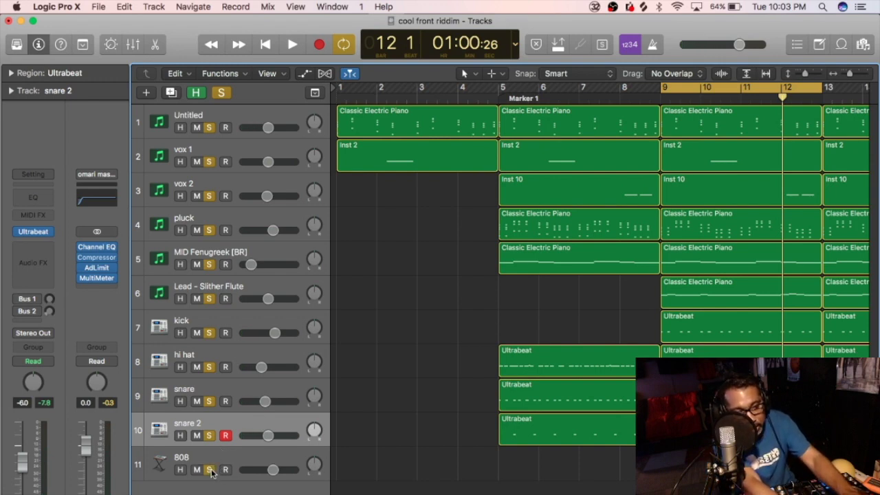
click(204, 457)
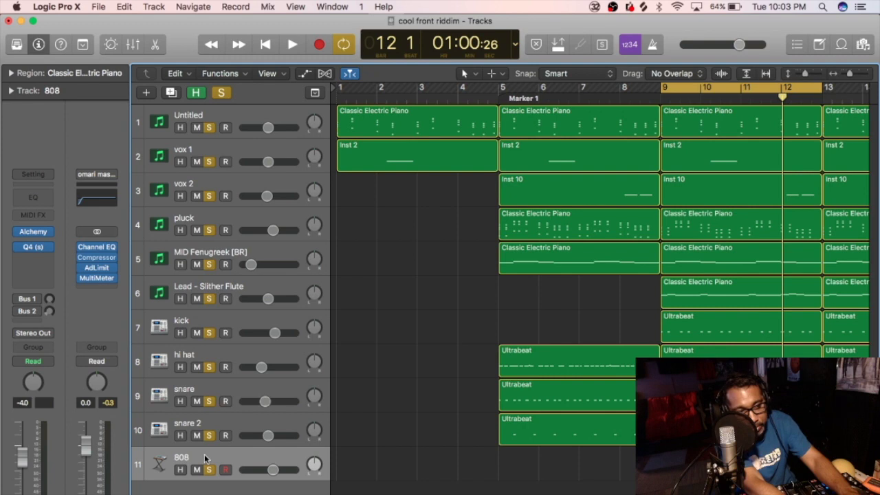
key(space)
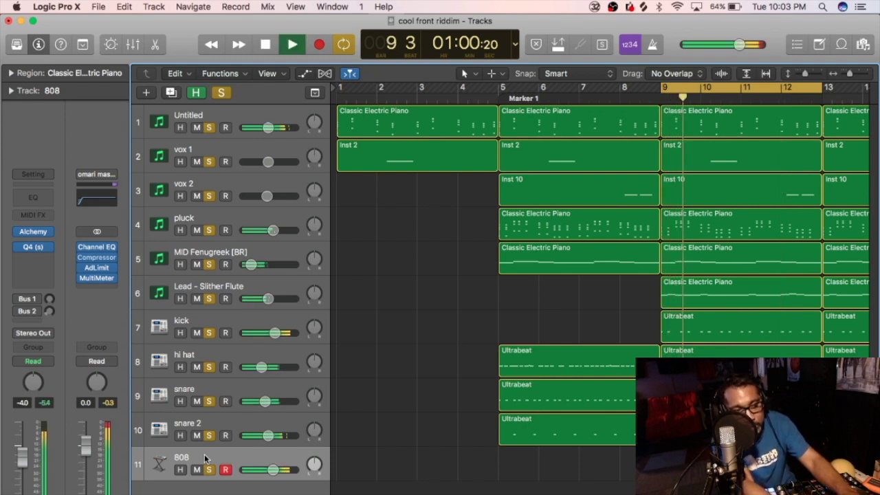